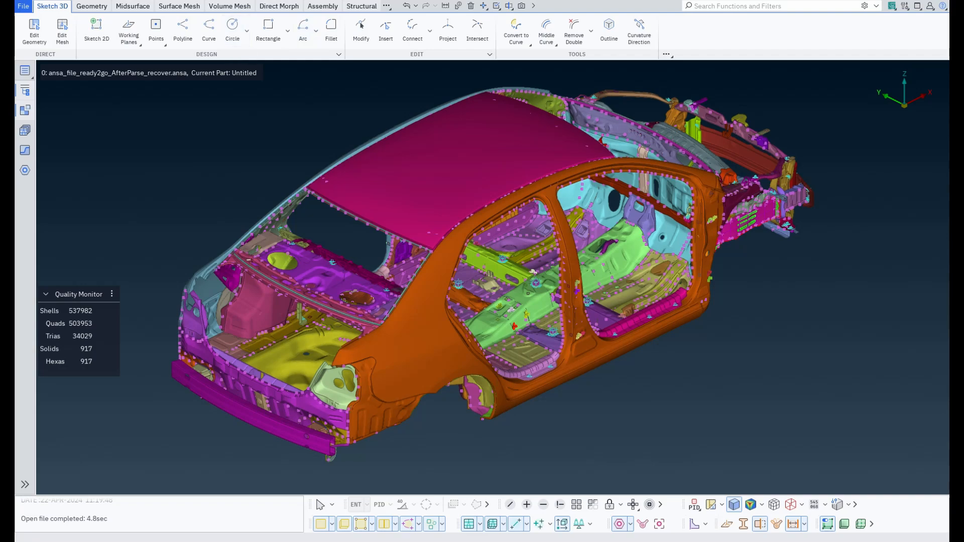
Open the General page of the GUI settings and expand the docked Model Browser.
key("F11")
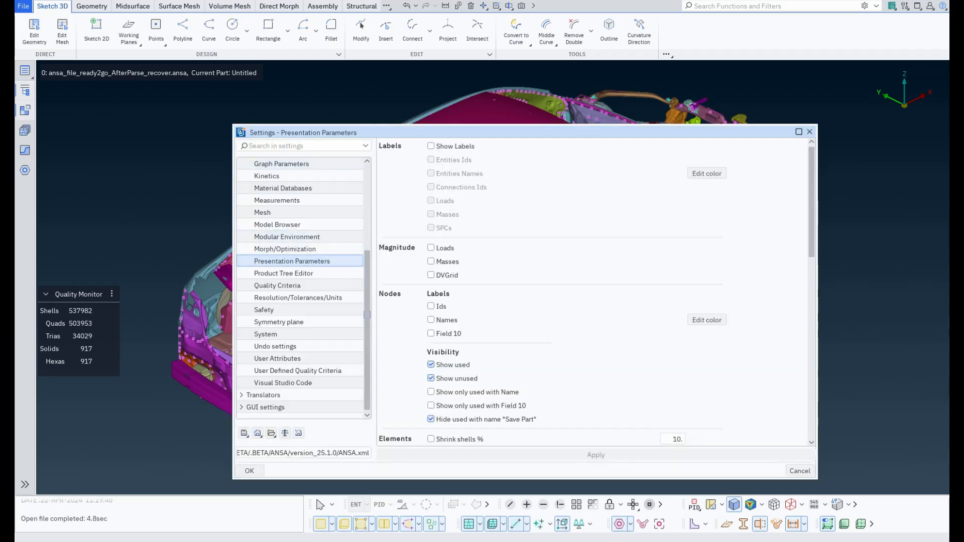
left_click(241, 407)
scroll(301, 310, "down", 3)
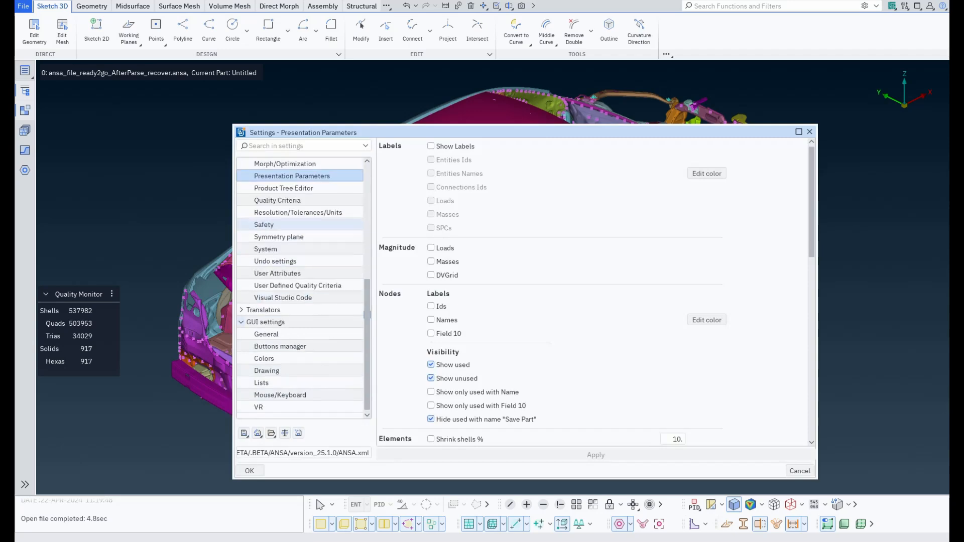
left_click(266, 334)
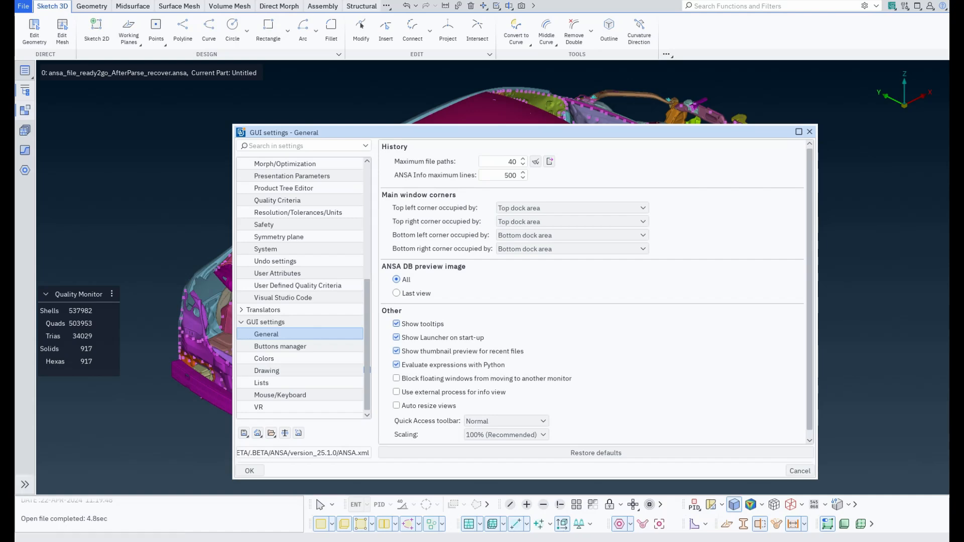
left_click(25, 484)
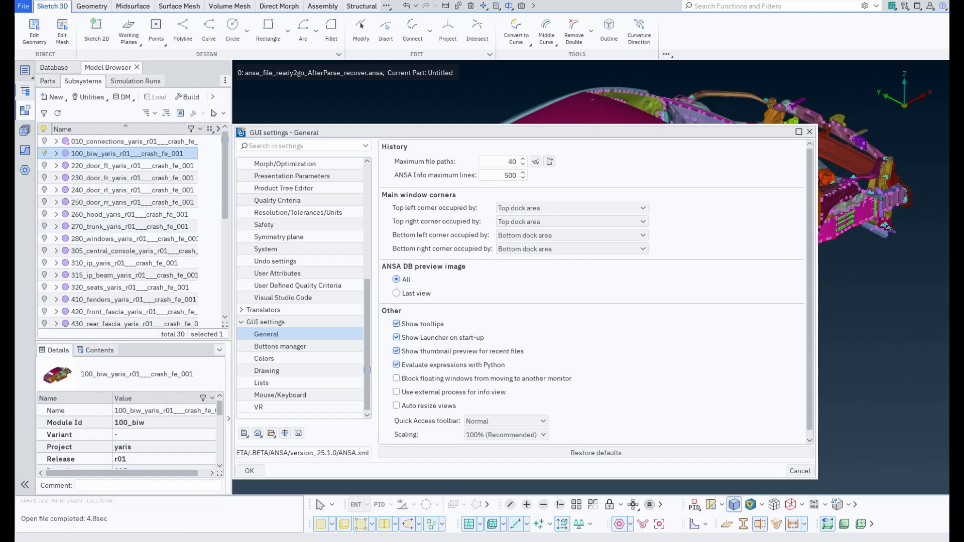
Set the interface scaling to 125% and accept the scaling warning.
left_click(506, 435)
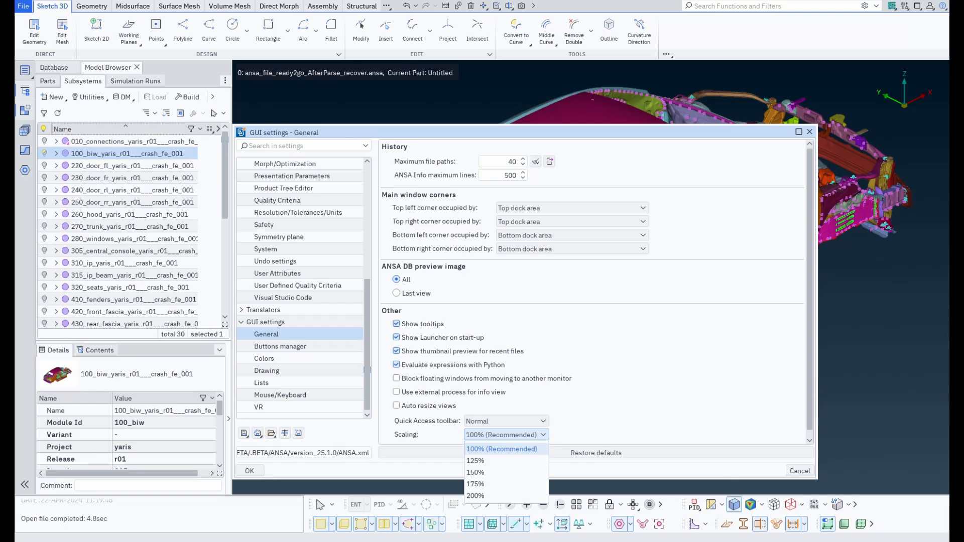
left_click(502, 461)
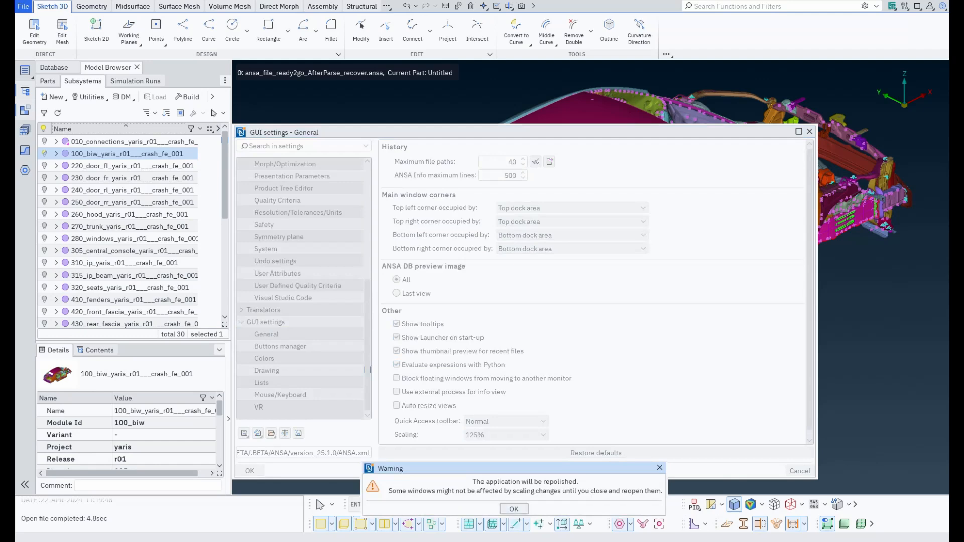
left_click(513, 509)
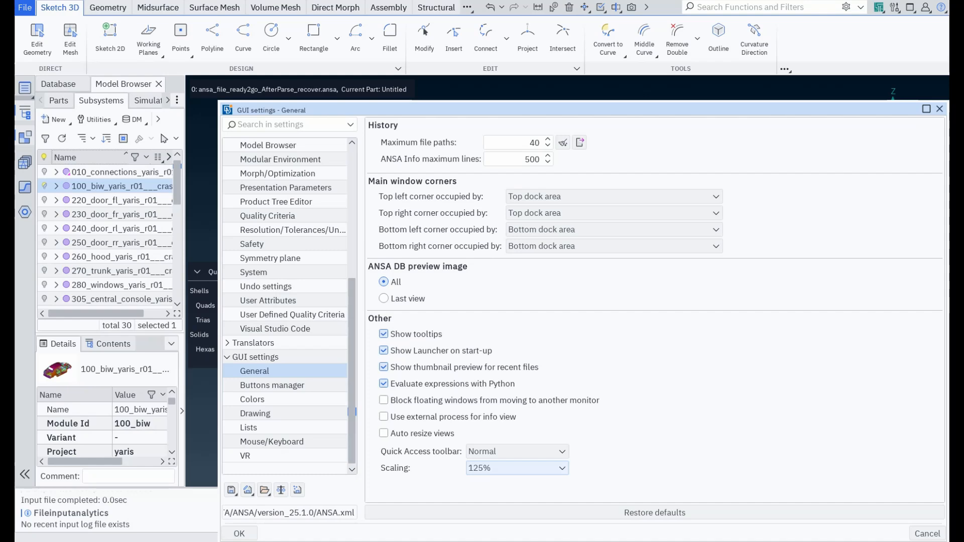
Set the interface scaling to 100% (Recommended) and keep the Quick Access toolbar size at Normal.
left_click(517, 468)
left_click(502, 482)
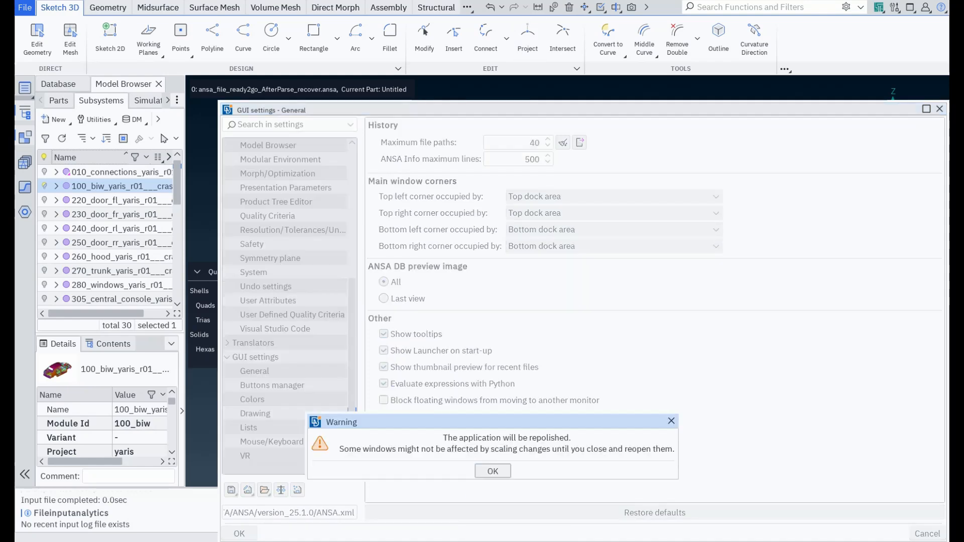
left_click(492, 471)
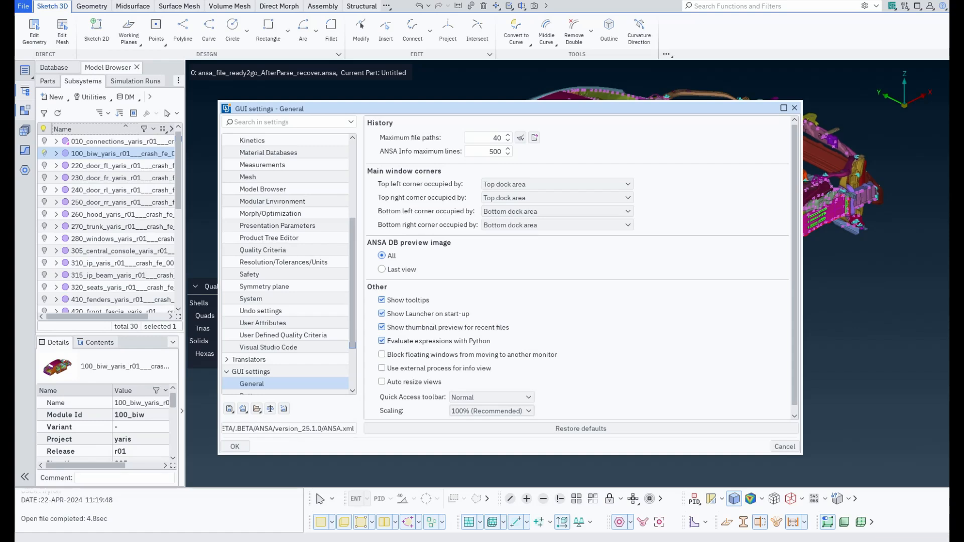
left_click(491, 397)
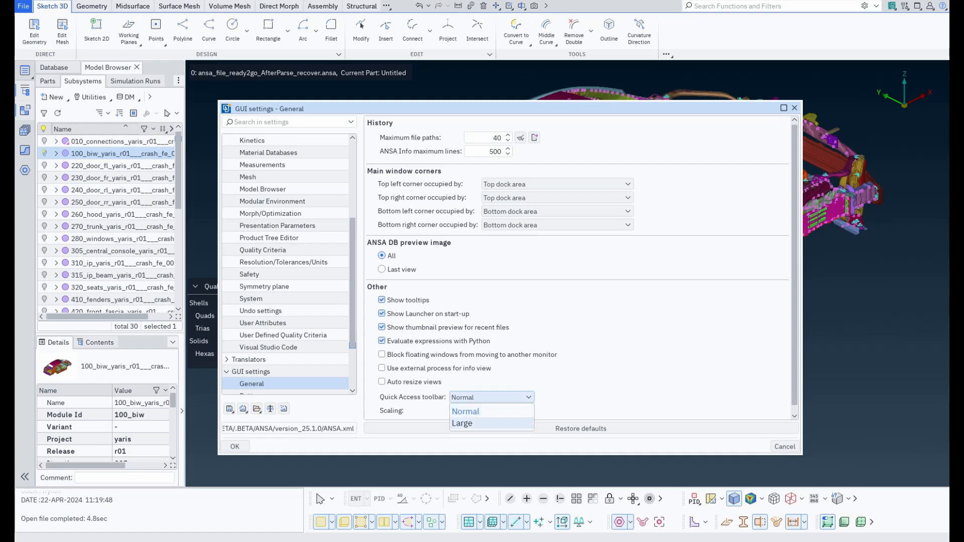
left_click(492, 412)
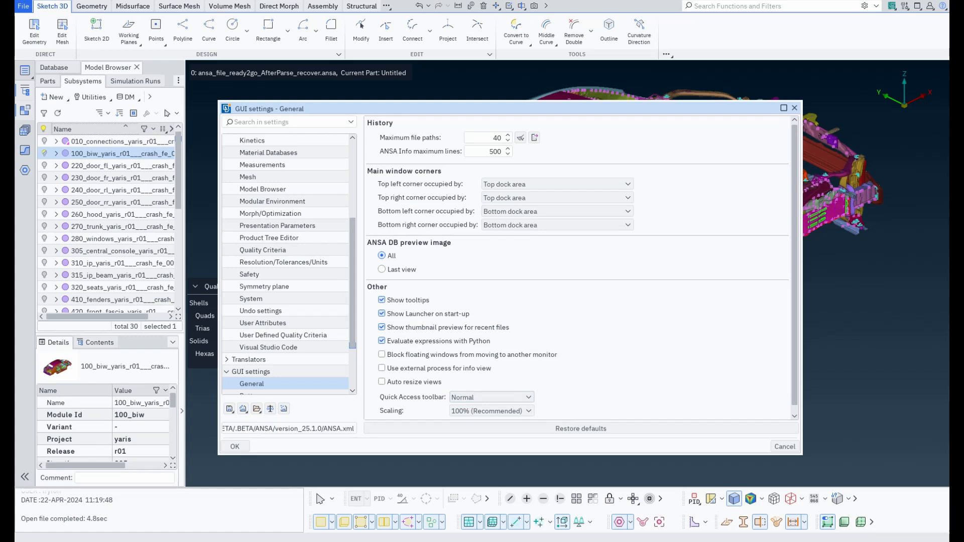
Open the Drawing page of the GUI settings and shrink the settings window to uncover the model.
scroll(582, 266, "down", 1)
scroll(286, 249, "down", 2)
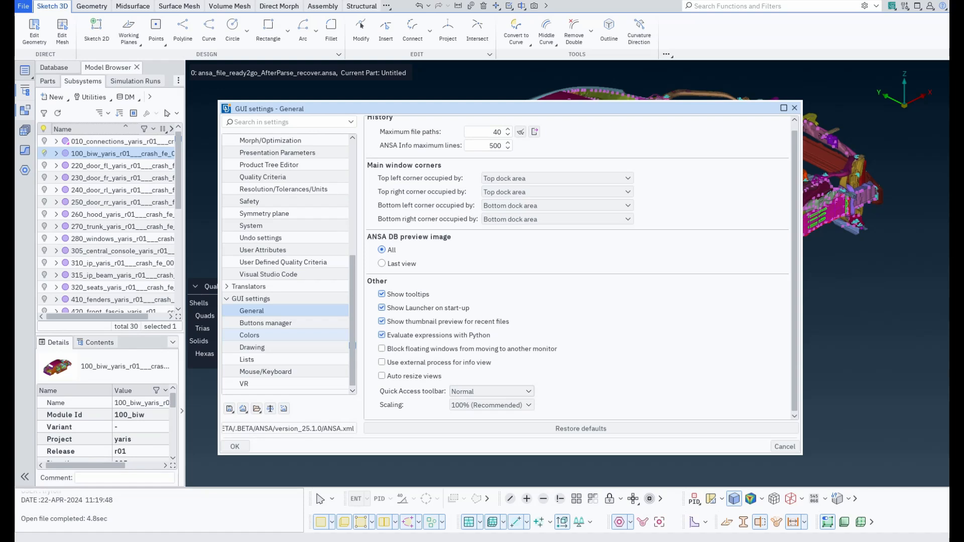
left_click(252, 347)
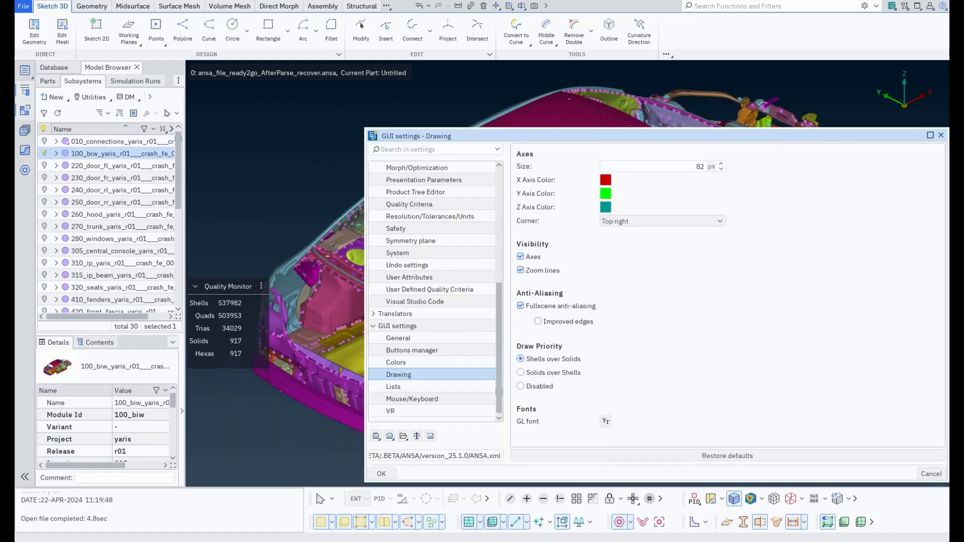
left_click_drag(365, 129, 580, 156)
left_click_drag(753, 164, 601, 135)
scroll(677, 276, "down", 1)
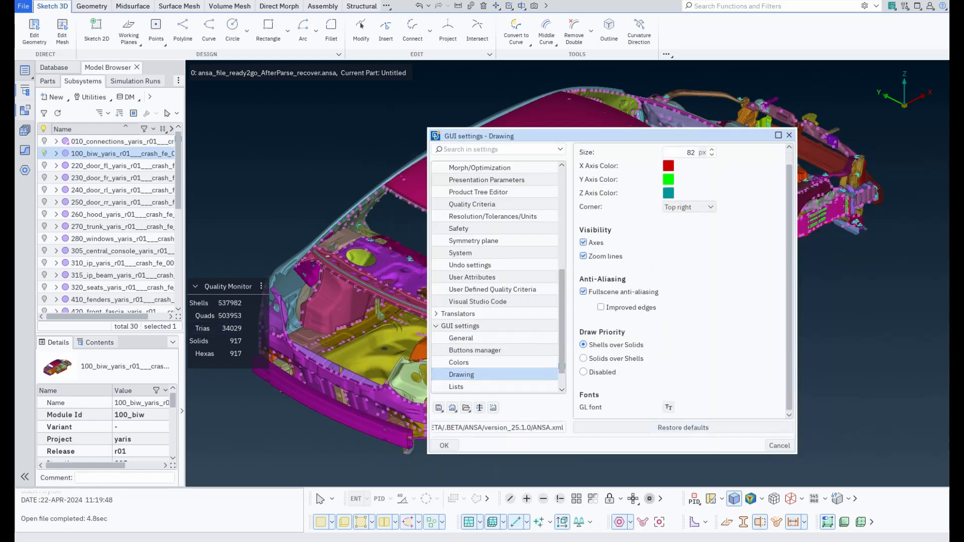
Try GL font sizes 13 and 11 for the text in the drawing area.
left_click(669, 407)
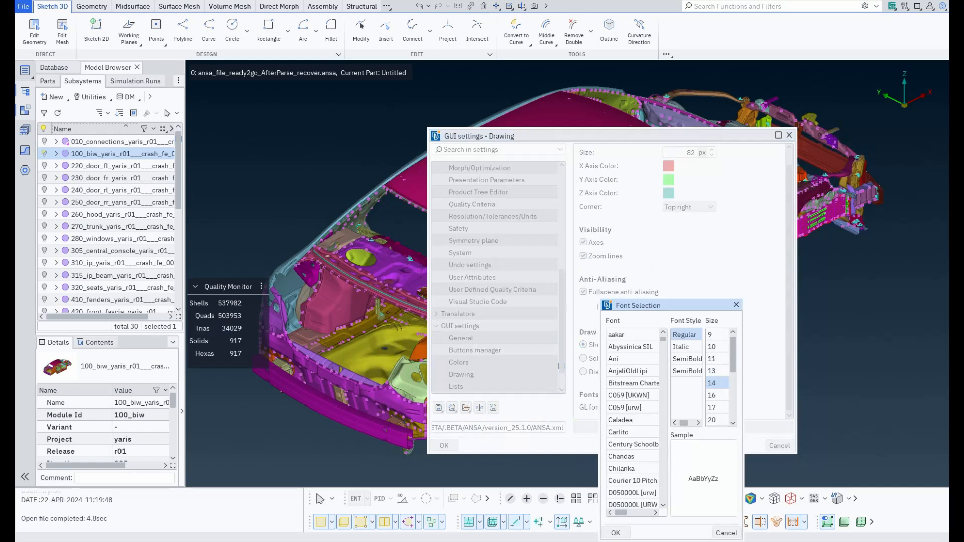
left_click_drag(601, 300, 552, 270)
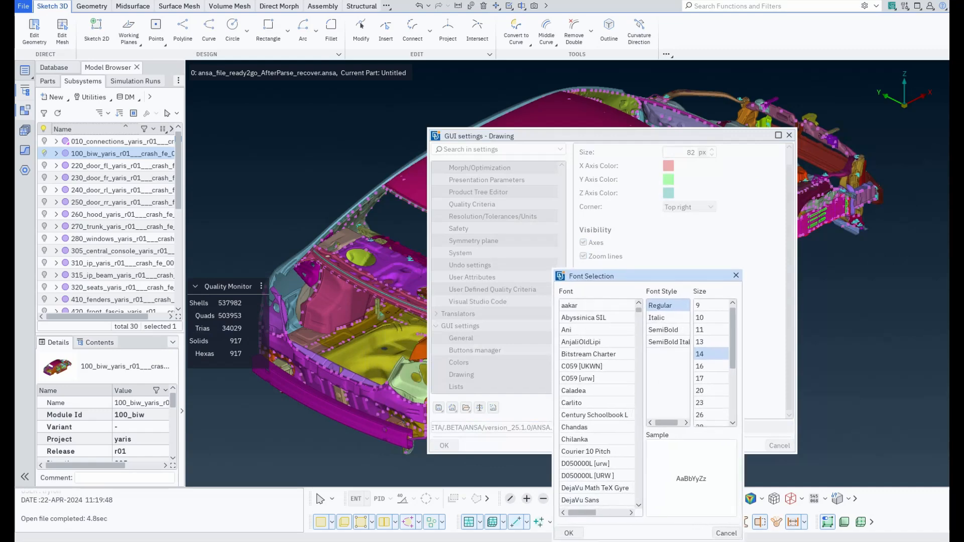
left_click(710, 342)
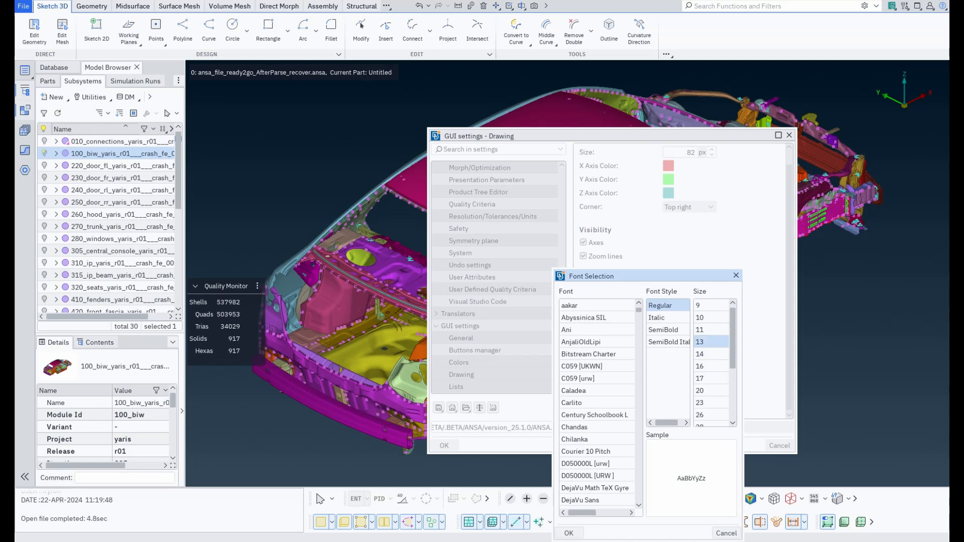
left_click(710, 330)
left_click(710, 342)
Set the GL font size to 14 and accept both the font selection and the GUI settings.
left_click(710, 354)
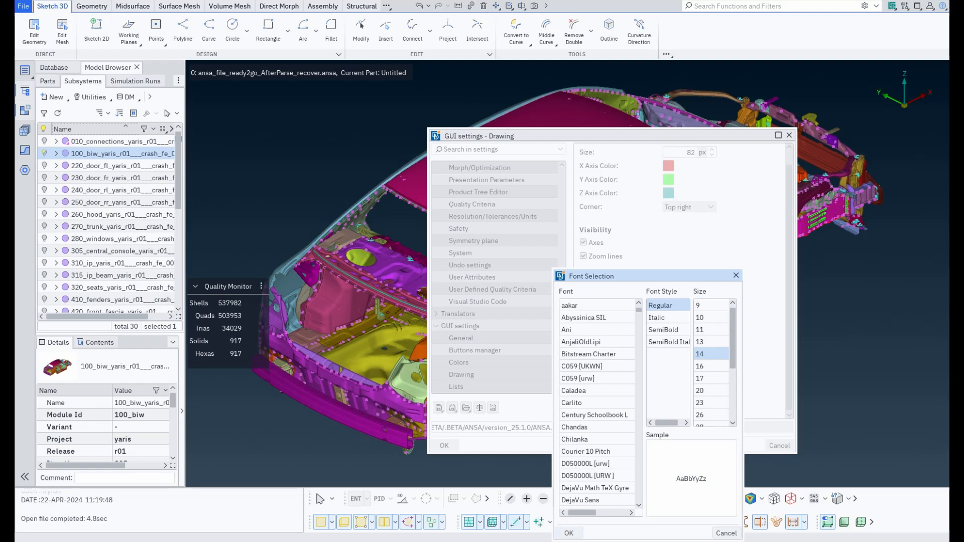
left_click(569, 533)
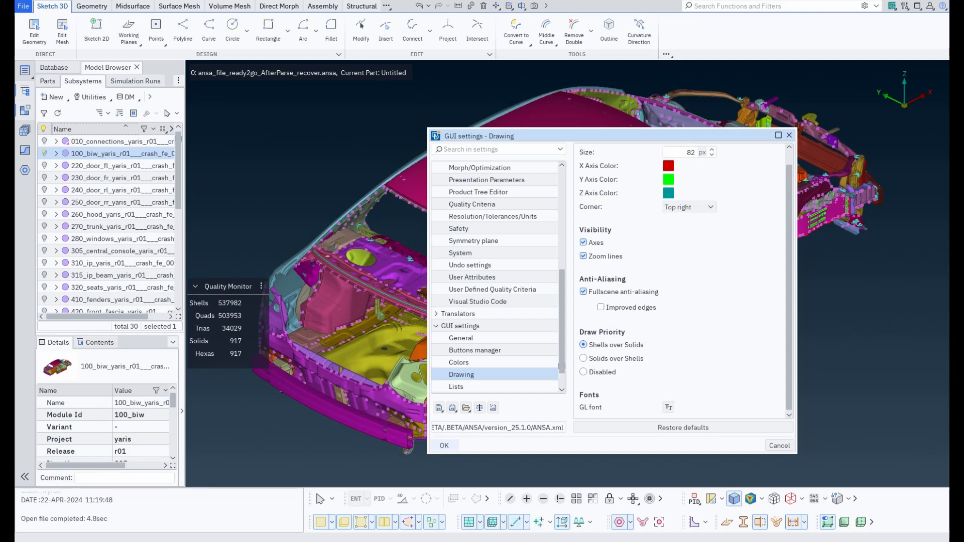
left_click(444, 445)
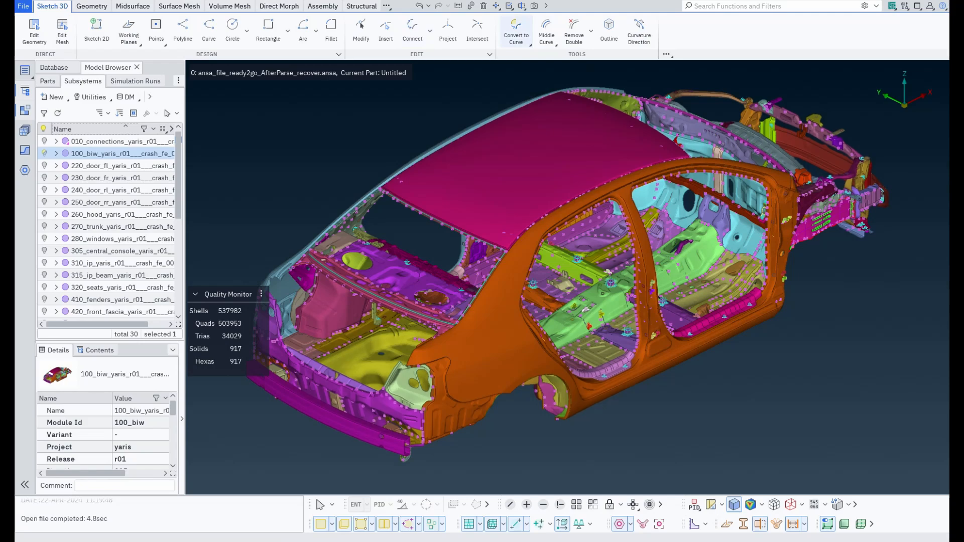
Open the Buttons manager at the Convert to Curve function and widen the window, function list, and Function and Visibility columns.
right_click(516, 31, "ctrl")
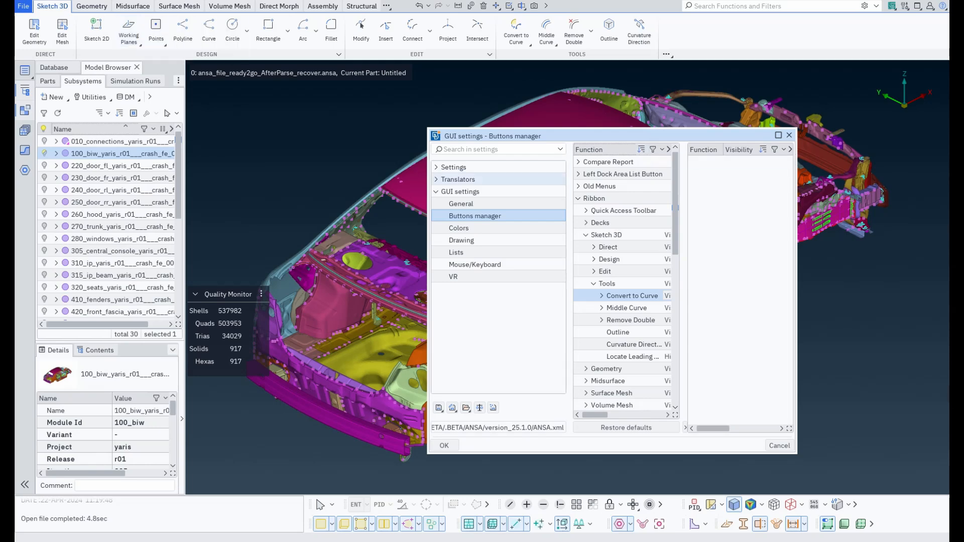
left_click_drag(427, 292, 182, 291)
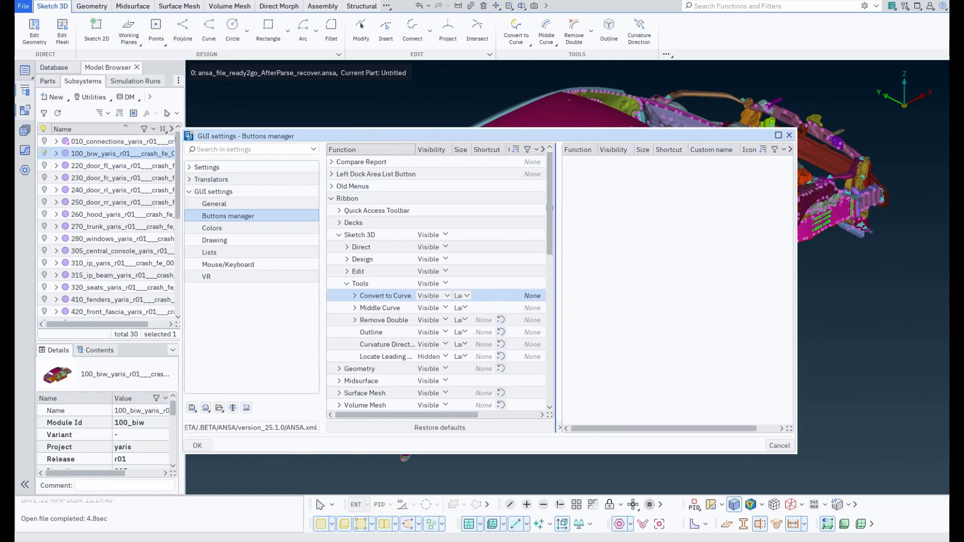
left_click_drag(556, 207, 672, 208)
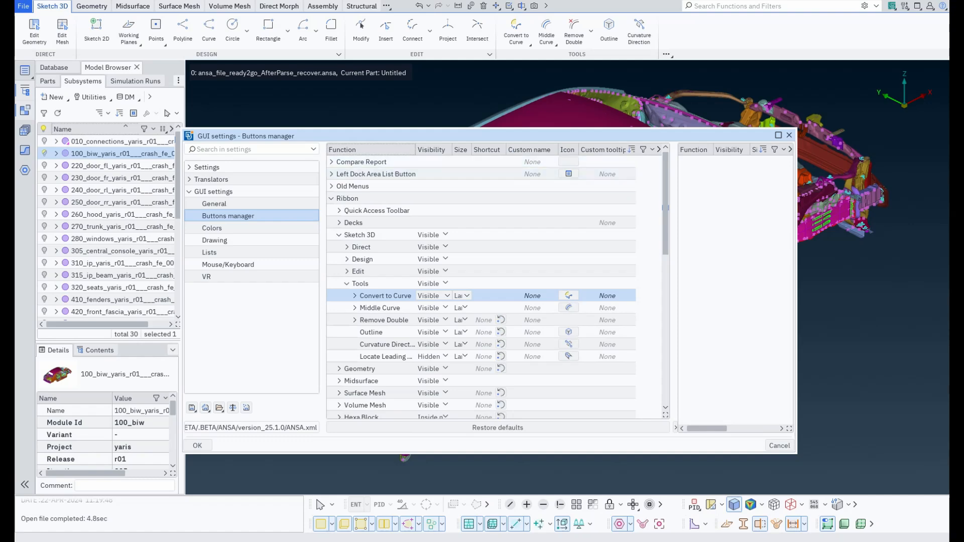
left_click_drag(453, 150, 497, 150)
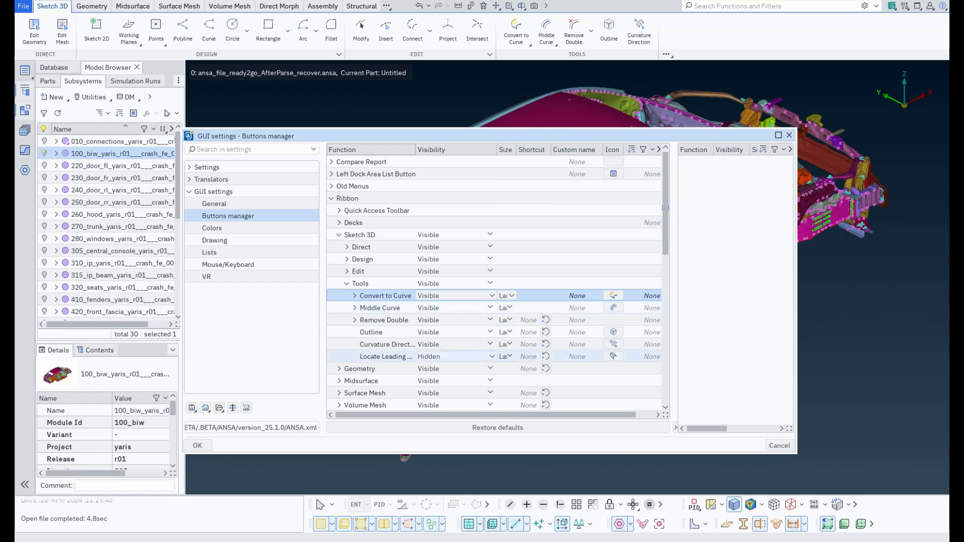
left_click_drag(415, 150, 449, 150)
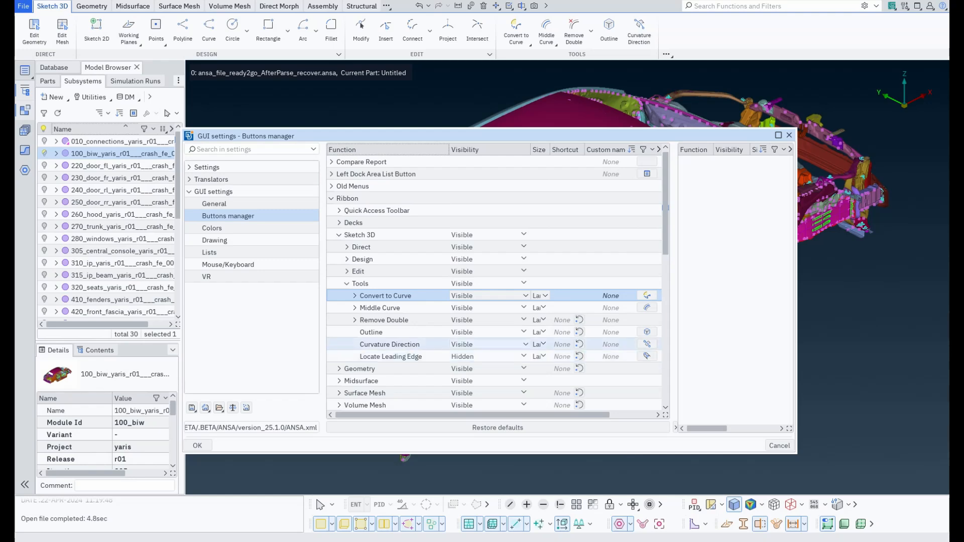
Try the Visible and Inside menu visibility options for Locate Leading Edge and check the Tools group's extra functions.
left_click(490, 357)
left_click(463, 370)
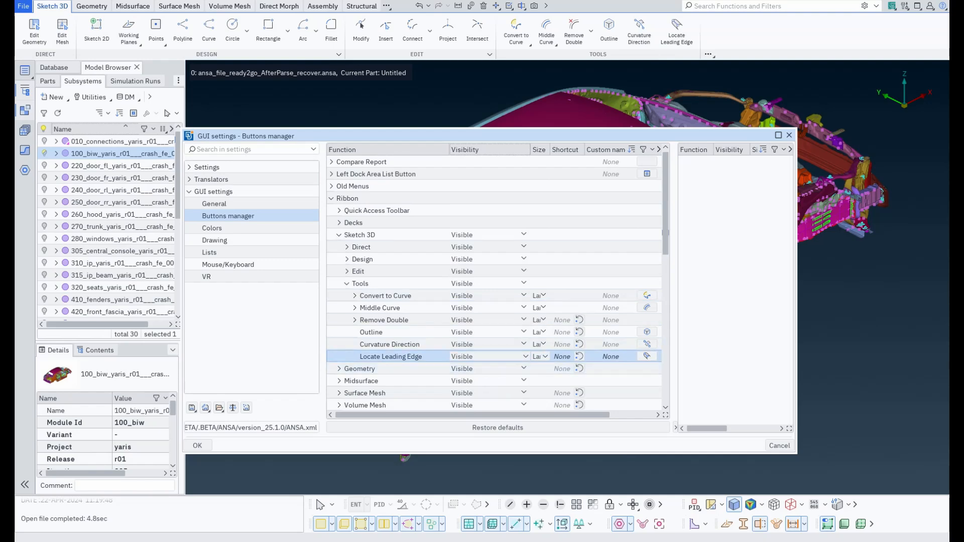
left_click(487, 357)
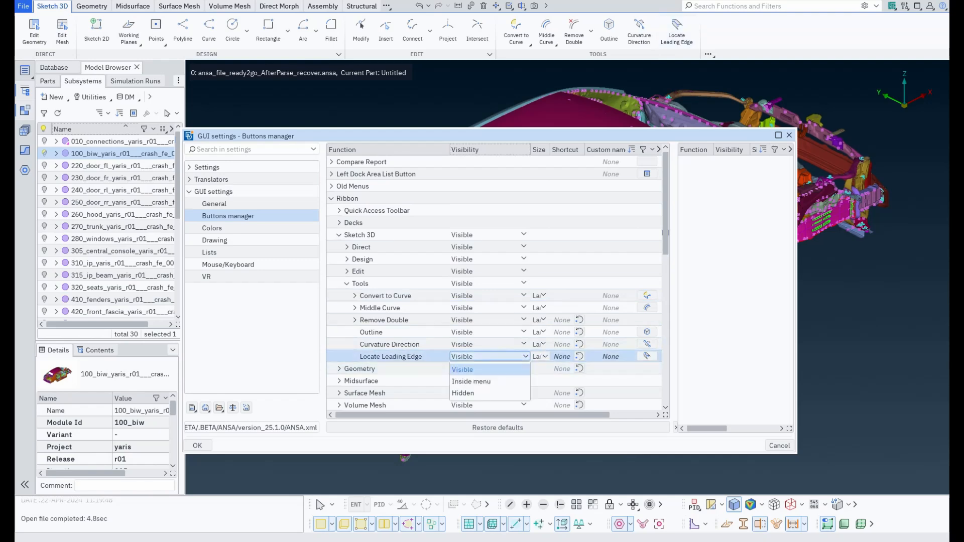
left_click(472, 382)
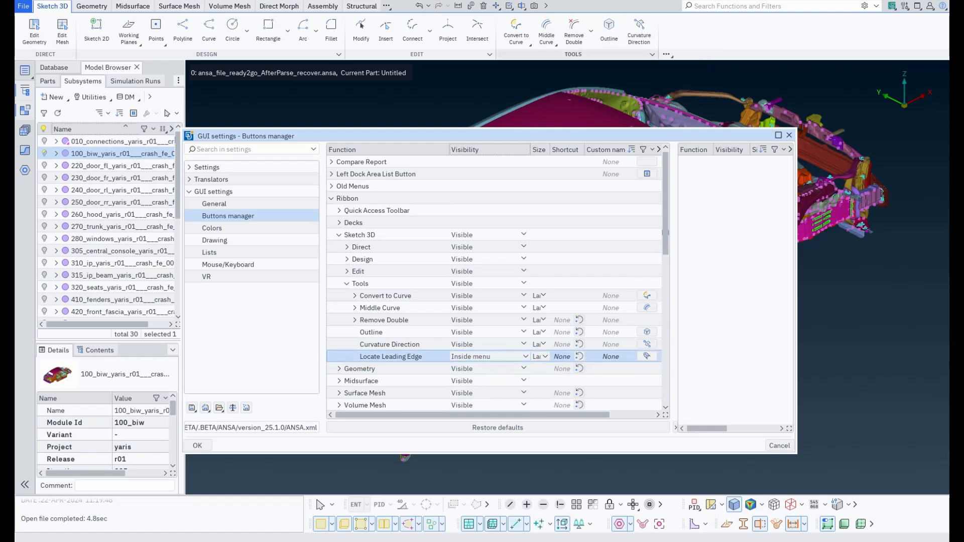
left_click(652, 54)
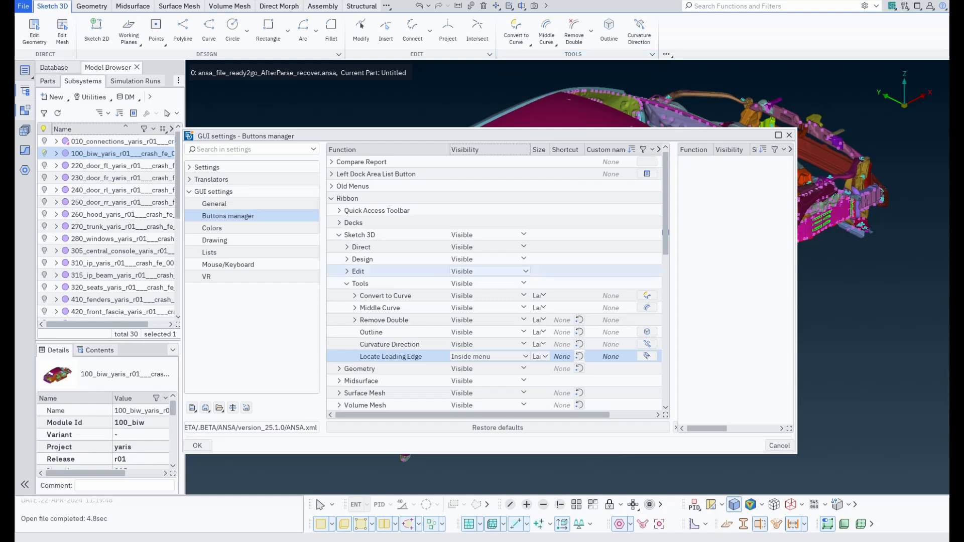
Set the visibility of the Locate Leading Edge function to Visible.
left_click(494, 356)
left_click(462, 370)
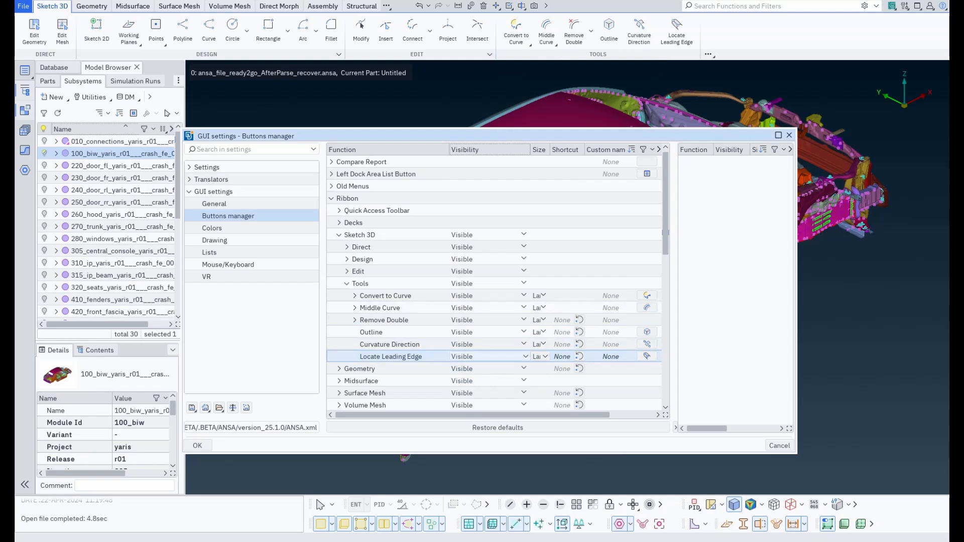
left_click(495, 357)
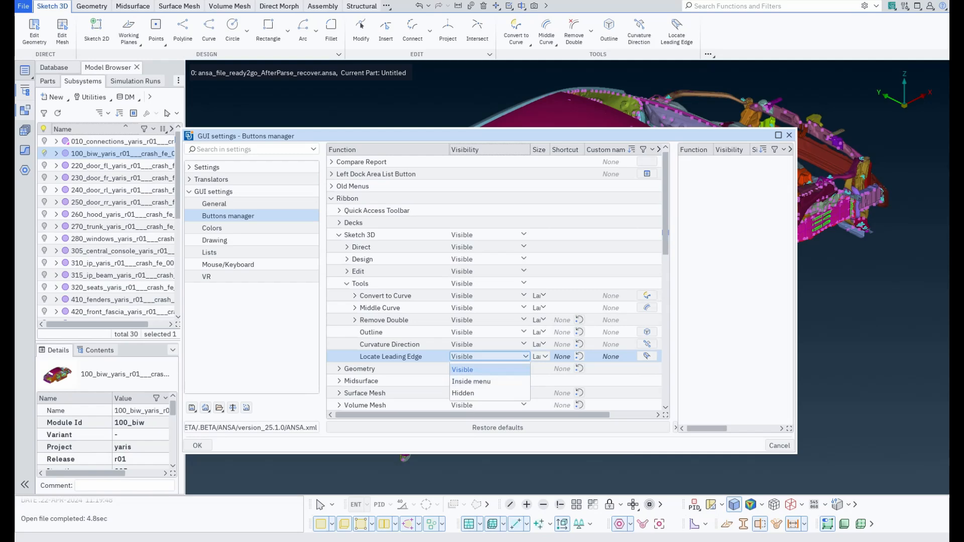
left_click(463, 370)
Widen the Size column and set the button size of Locate Leading Edge, Curvature Direction and Outline to Small.
left_click_drag(550, 150, 576, 149)
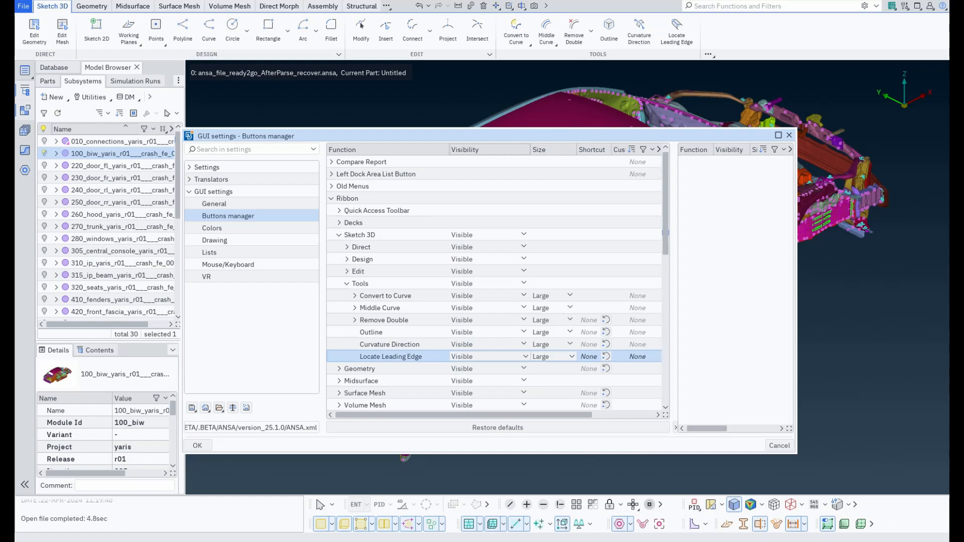
left_click(552, 356)
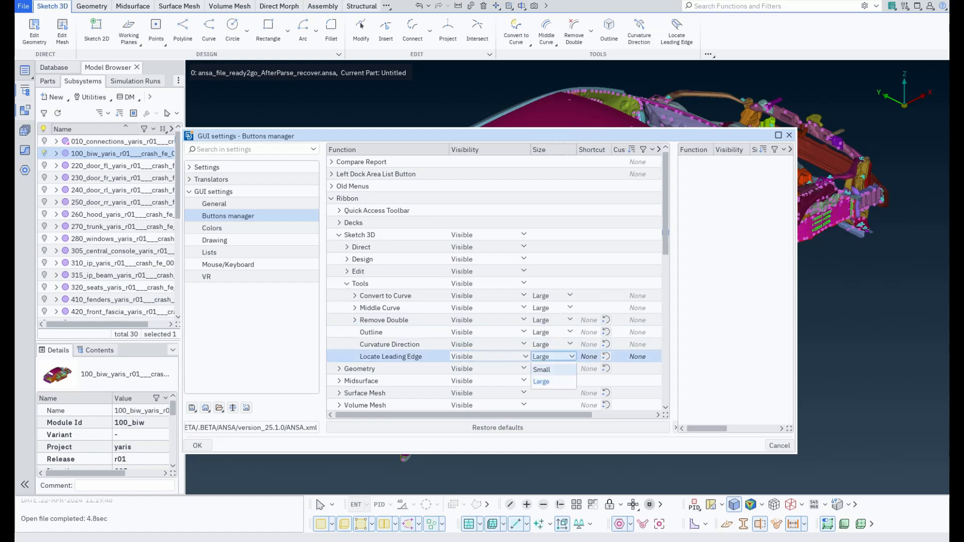
left_click(545, 375)
left_click(551, 345)
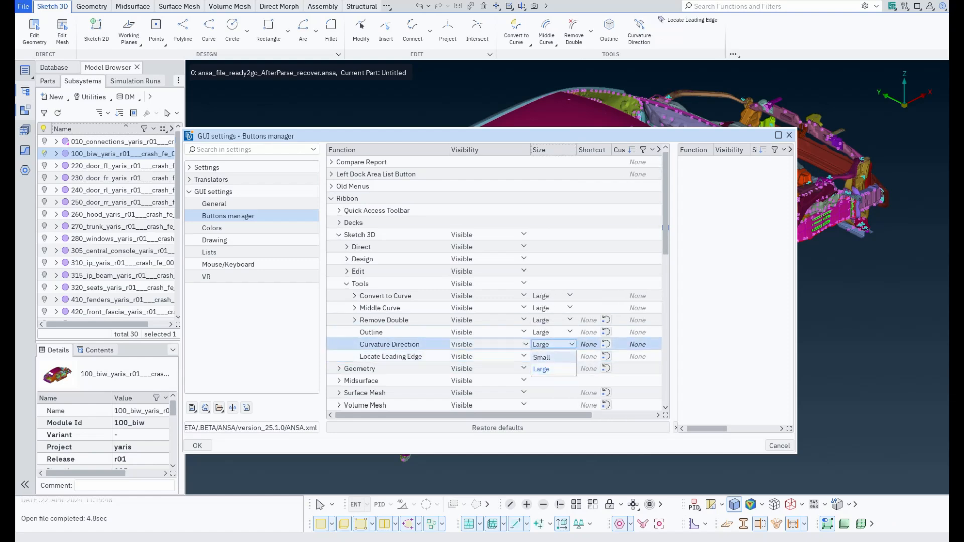
left_click(545, 368)
left_click(552, 332)
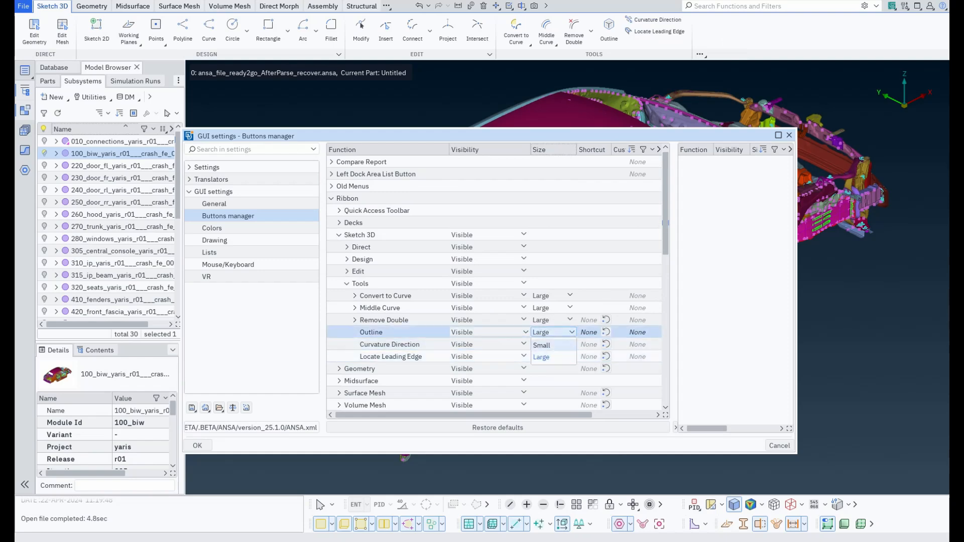
left_click(545, 356)
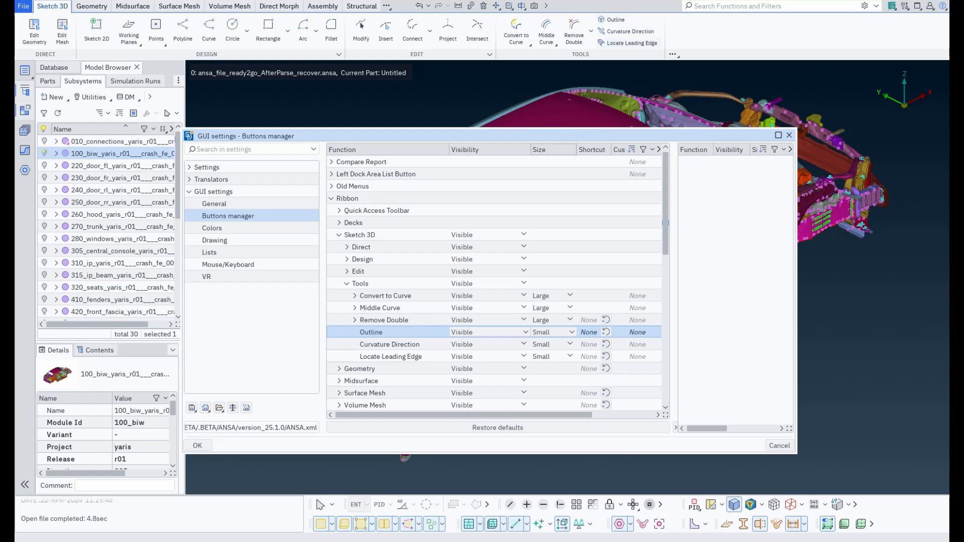
Widen the Buttons manager window, locate the Focus toolbar's Not function in the list and check its visibility options.
left_click_drag(796, 196, 947, 191)
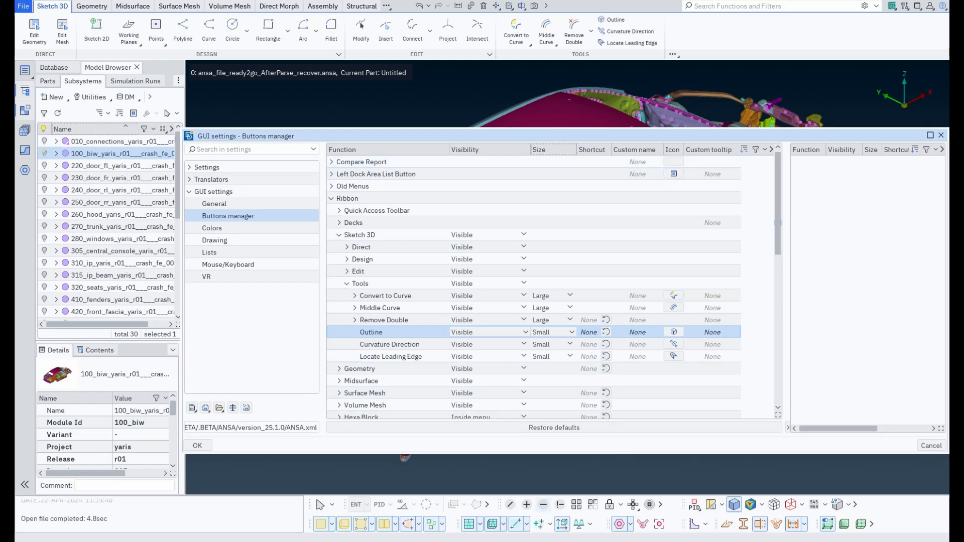
left_click(543, 504)
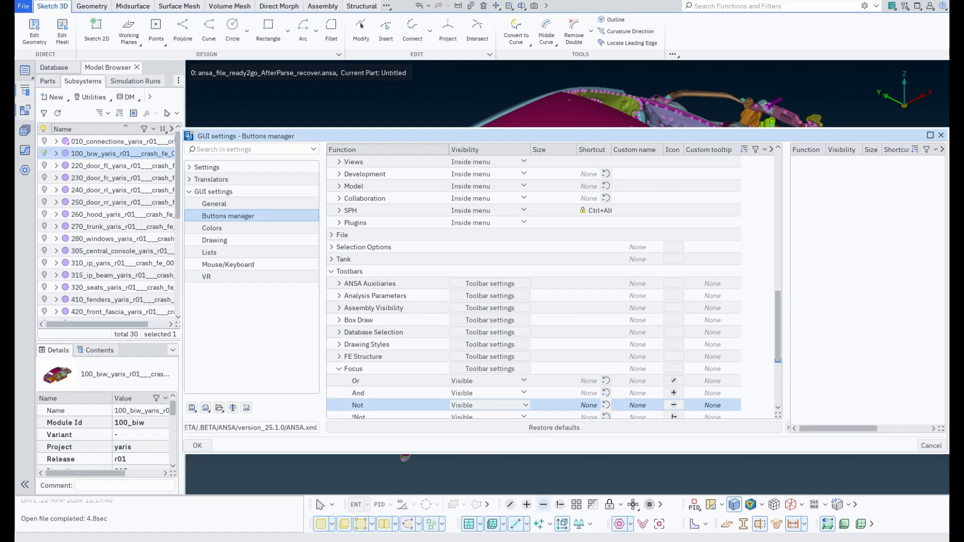
scroll(511, 368, "down", 1)
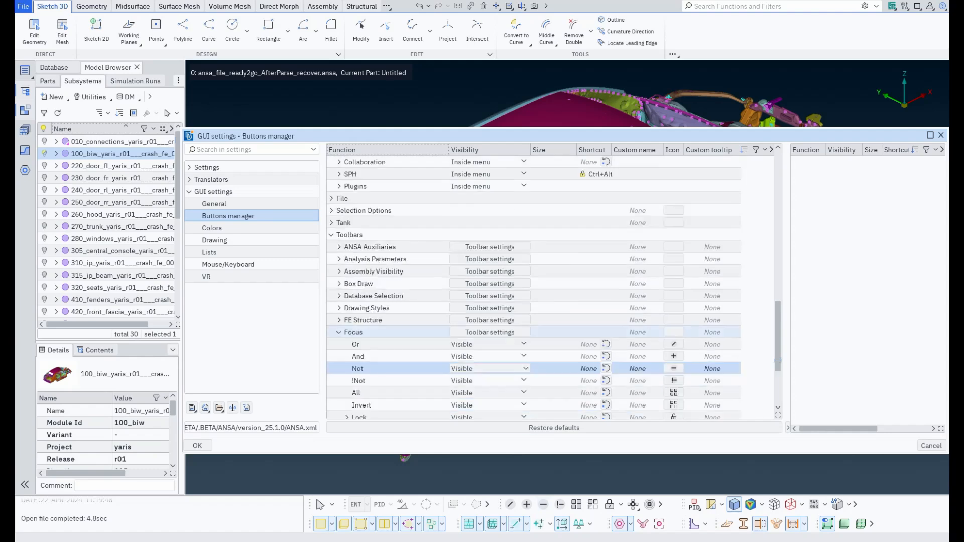
left_click(511, 369)
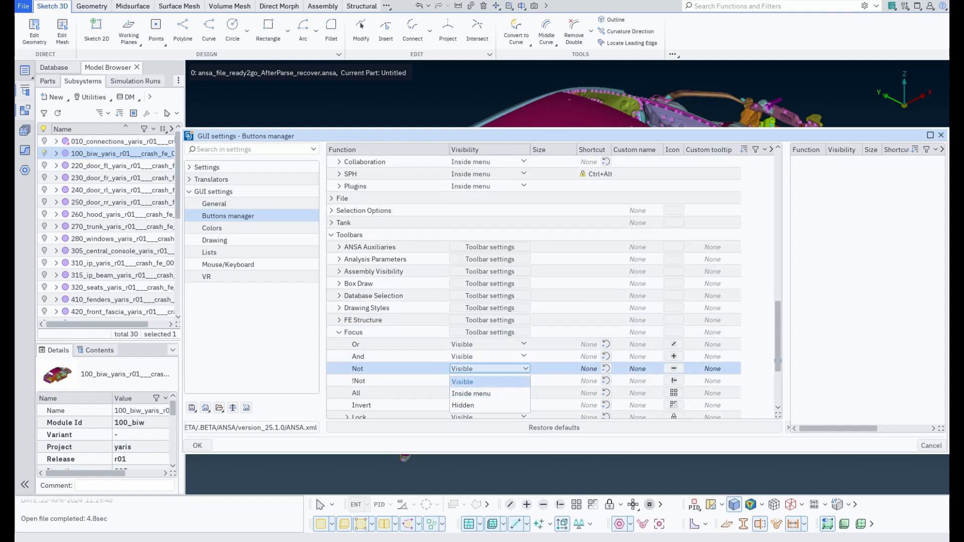
left_click(552, 369)
left_click(552, 369)
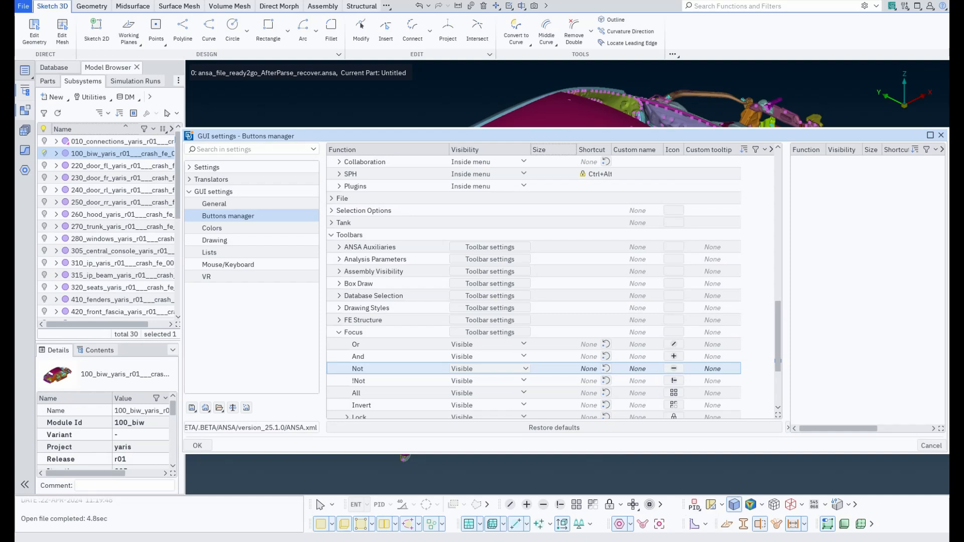
left_click(358, 369)
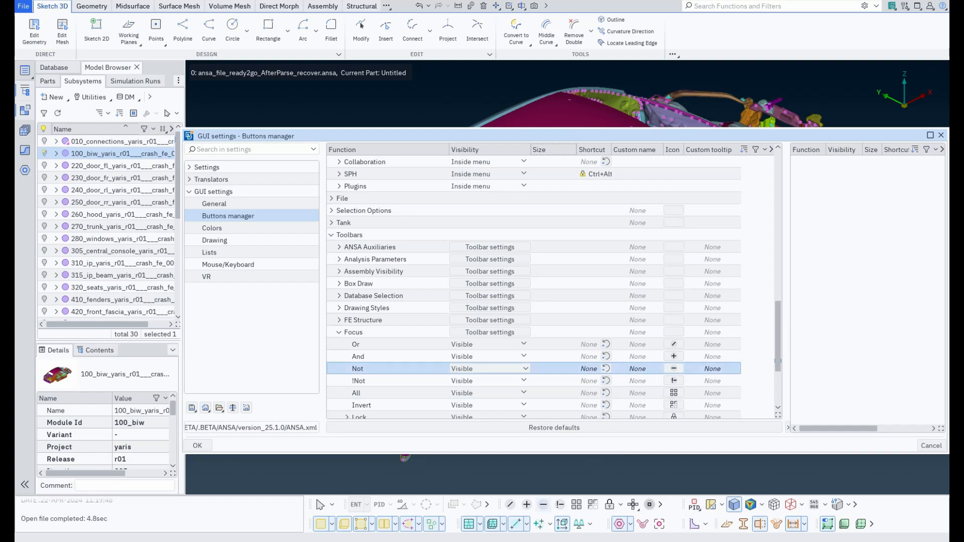